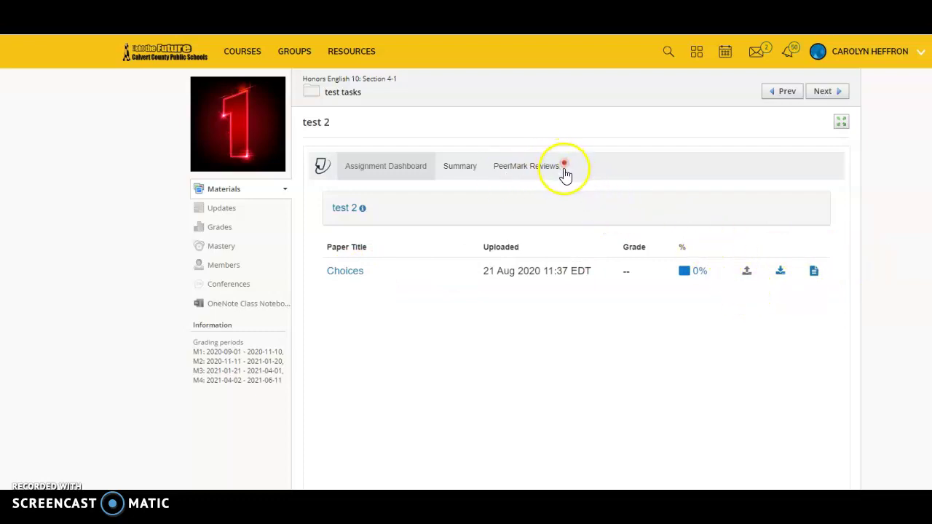
# Open the self-review of the paper "Choices" from the test 2 PeerMark reviews and bring its full text into view.
pyautogui.click(511, 174)
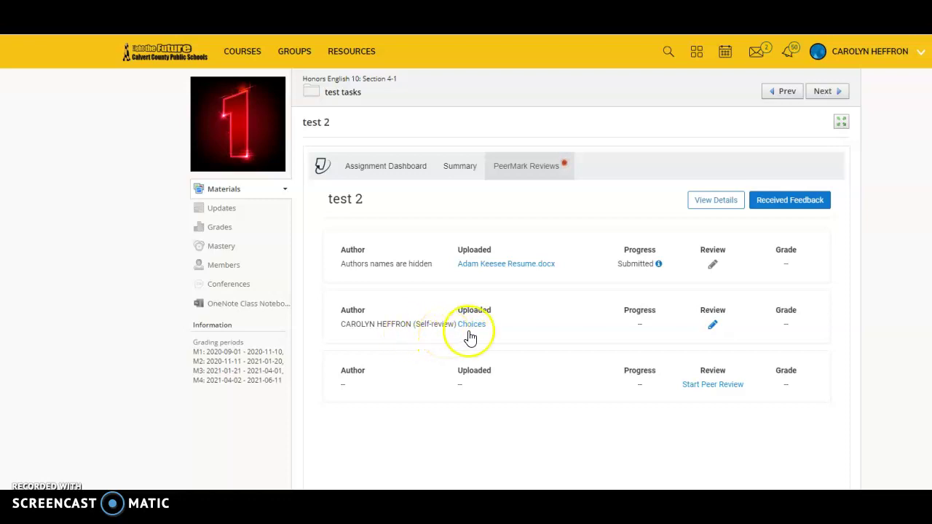
pyautogui.click(714, 327)
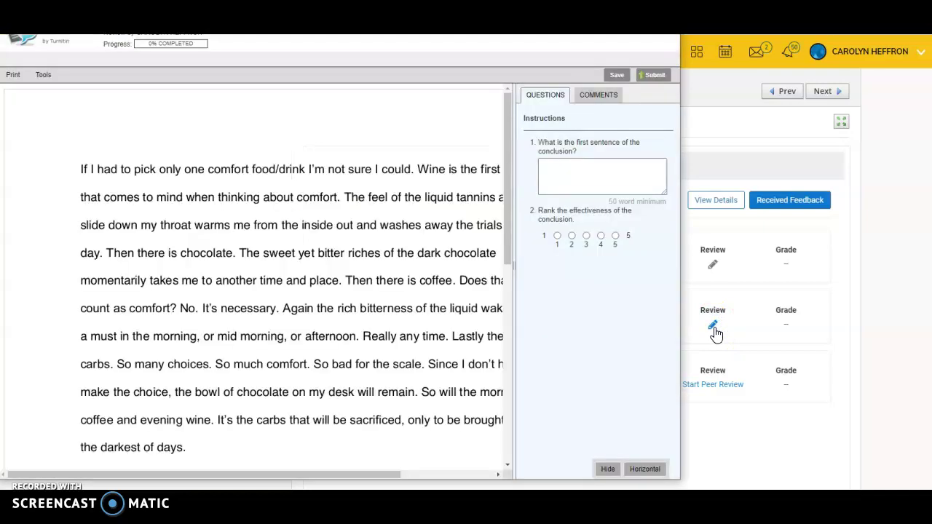
pyautogui.click(566, 169)
pyautogui.moveTo(509, 181); pyautogui.dragTo(506, 215)
pyautogui.click(345, 472)
pyautogui.moveTo(344, 471); pyautogui.dragTo(393, 474)
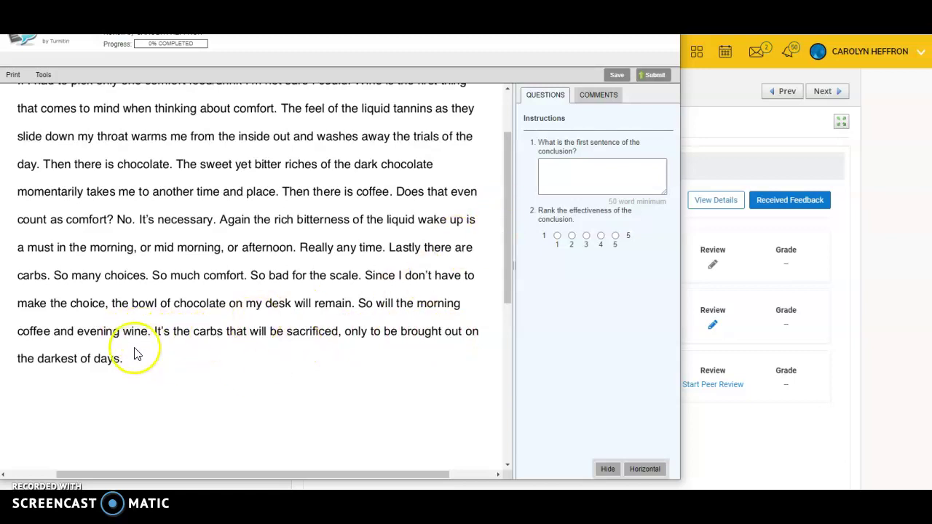
# Start a comment in front of the sentence "It's the carbs" and cancel it.
pyautogui.click(152, 334)
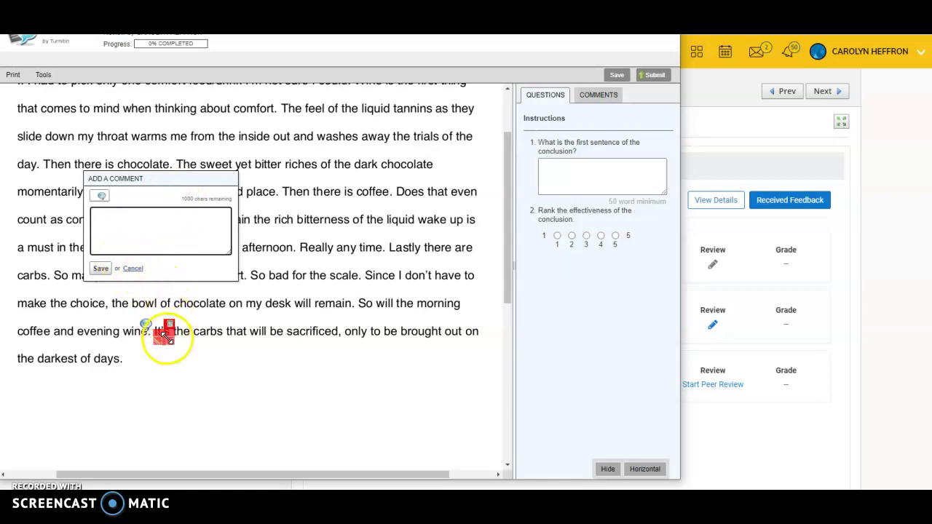
pyautogui.click(131, 268)
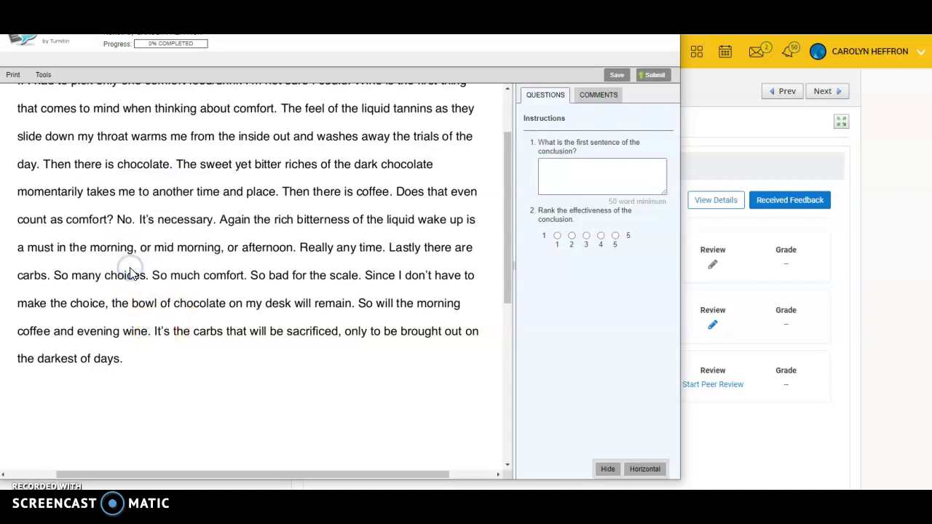
# Answer the first question with "It's the carbs that will be sacrificed, only to be brought out on the darkest of days." and rank the conclusion 3.
pyautogui.click(552, 184)
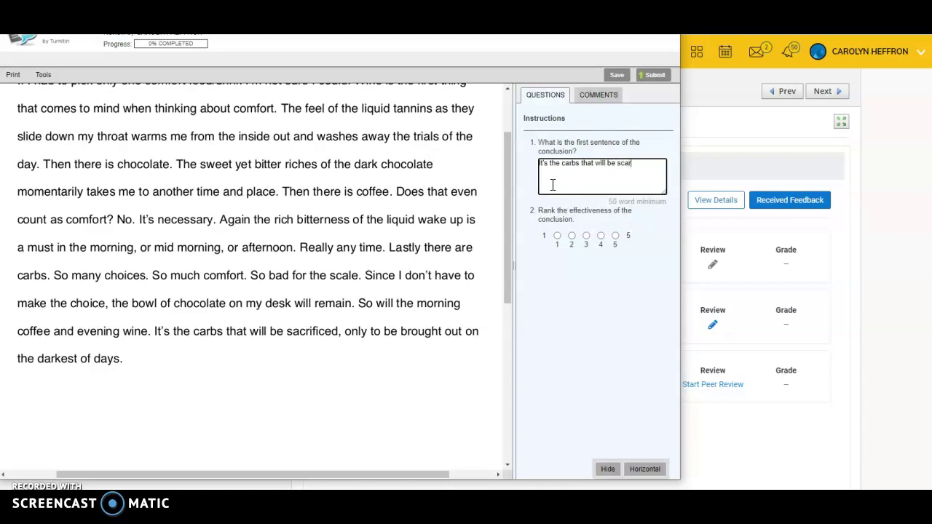
pyautogui.press('BackSpace')
pyautogui.press('BackSpace')
pyautogui.press('BackSpace')
pyautogui.press('BackSpace')
pyautogui.write('iced, only to be brought out on the darkes')
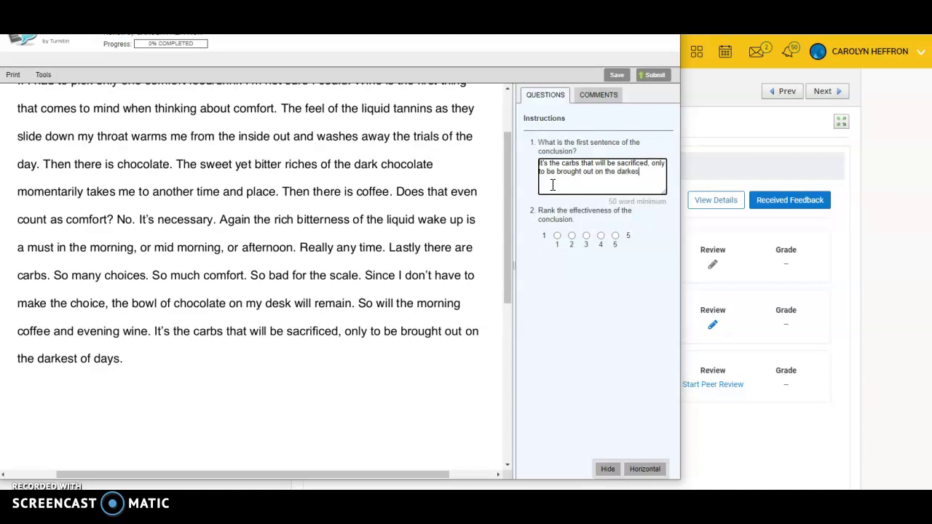
pyautogui.write('.')
pyautogui.click(562, 209)
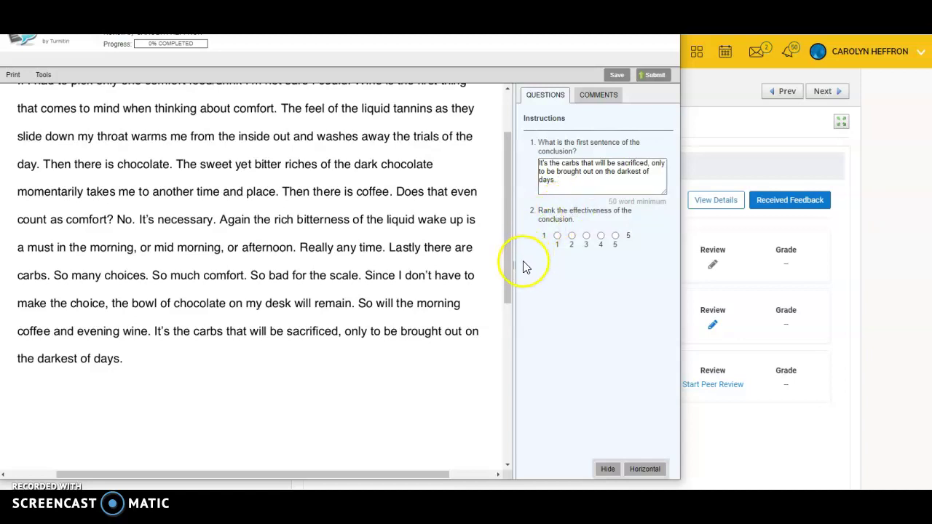
pyautogui.click(587, 236)
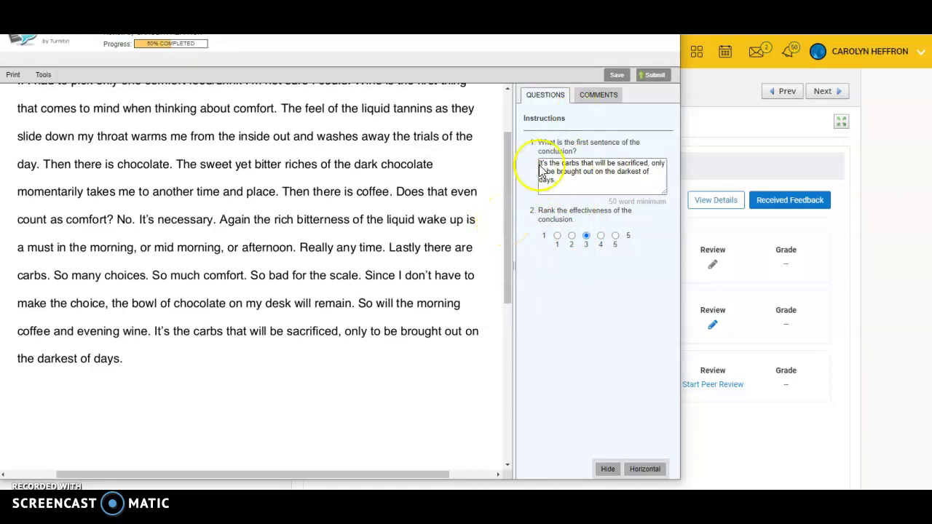
# Check the paper's comment list and return to the review questions.
pyautogui.click(597, 78)
pyautogui.click(596, 95)
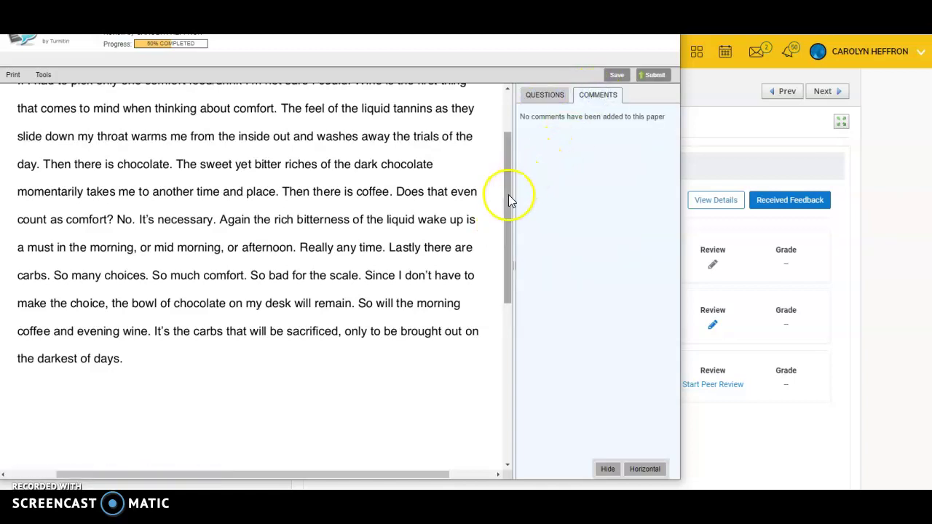
pyautogui.moveTo(508, 201); pyautogui.dragTo(506, 167)
pyautogui.click(539, 99)
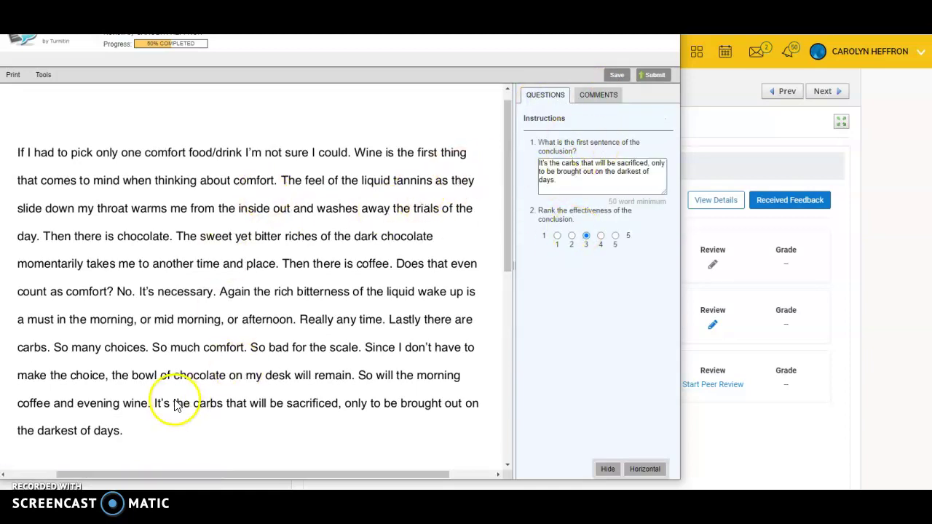
# Add the comment "Why do you drink so much?" after "evening wine" and read it back in the paper.
pyautogui.click(150, 403)
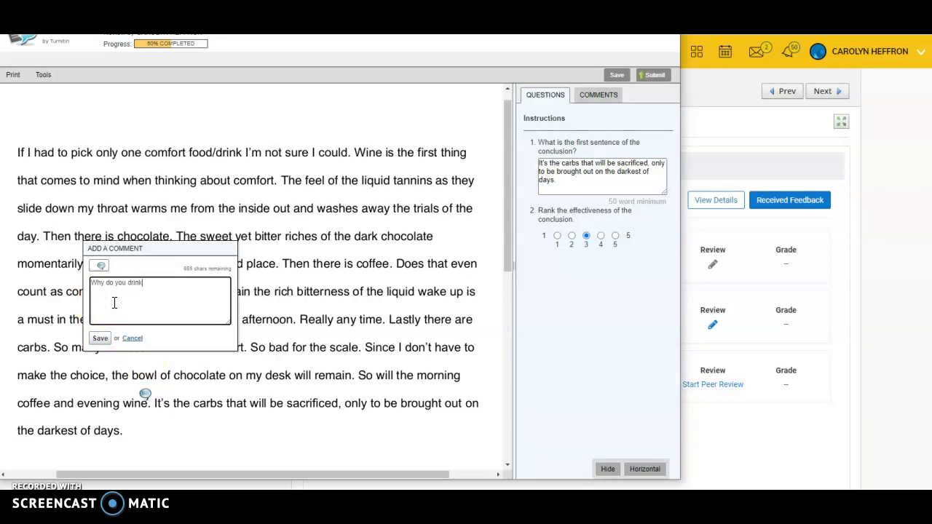
pyautogui.click(100, 338)
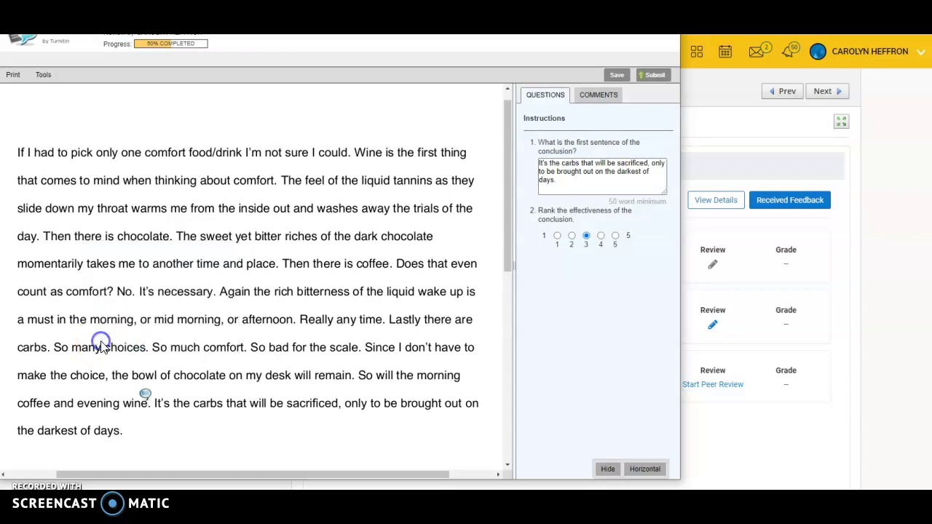
pyautogui.click(145, 395)
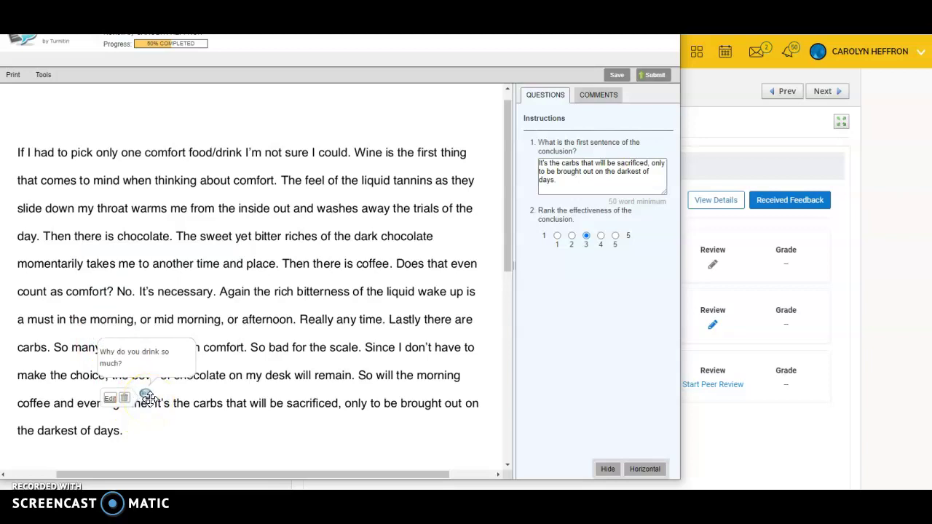
pyautogui.click(211, 277)
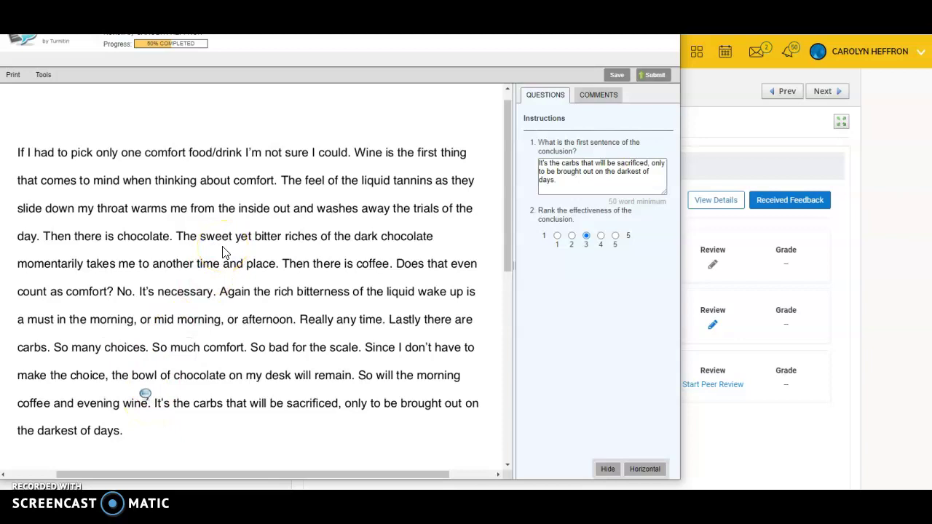
# Highlight the word "riches" and attach the comment "are you trying to say "richness"?", discarding any stray empty comment.
pyautogui.moveTo(311, 240); pyautogui.dragTo(287, 236)
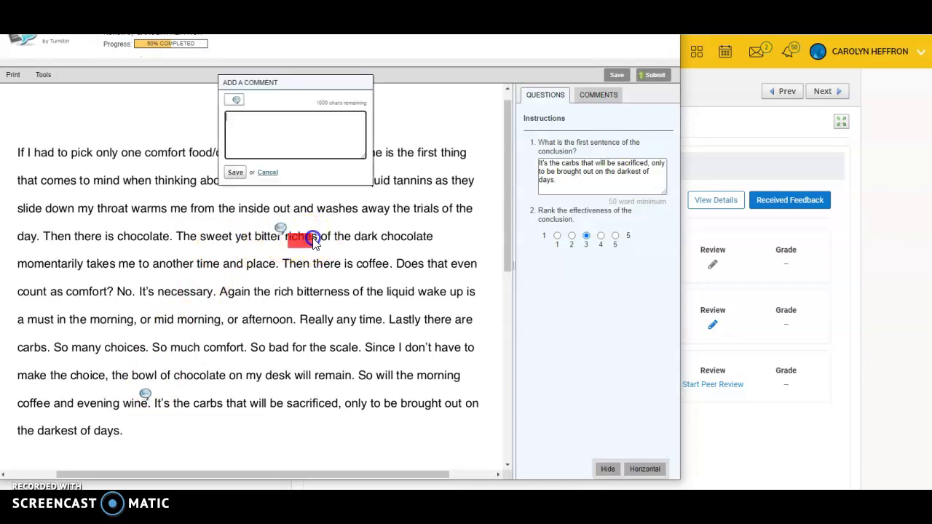
pyautogui.click(262, 137)
pyautogui.click(267, 131)
pyautogui.write('are yo')
pyautogui.click(234, 173)
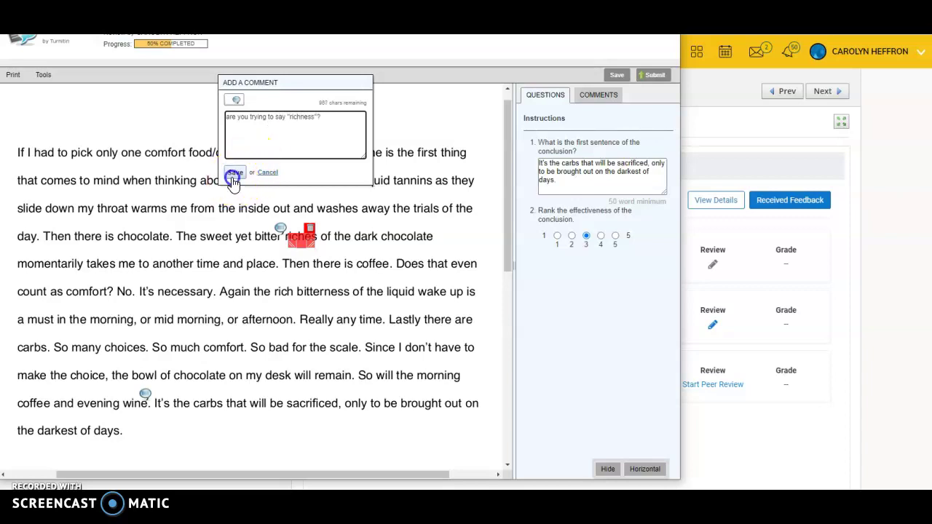
pyautogui.click(333, 266)
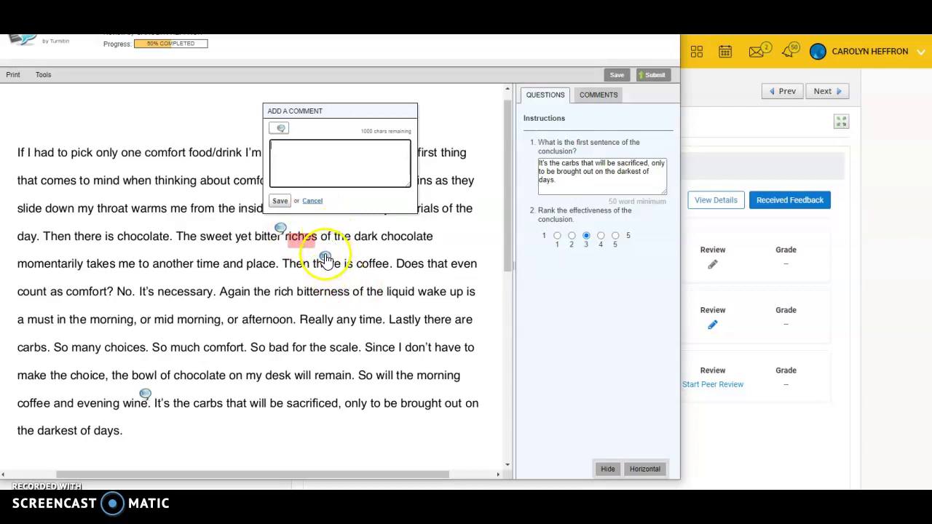
pyautogui.click(313, 201)
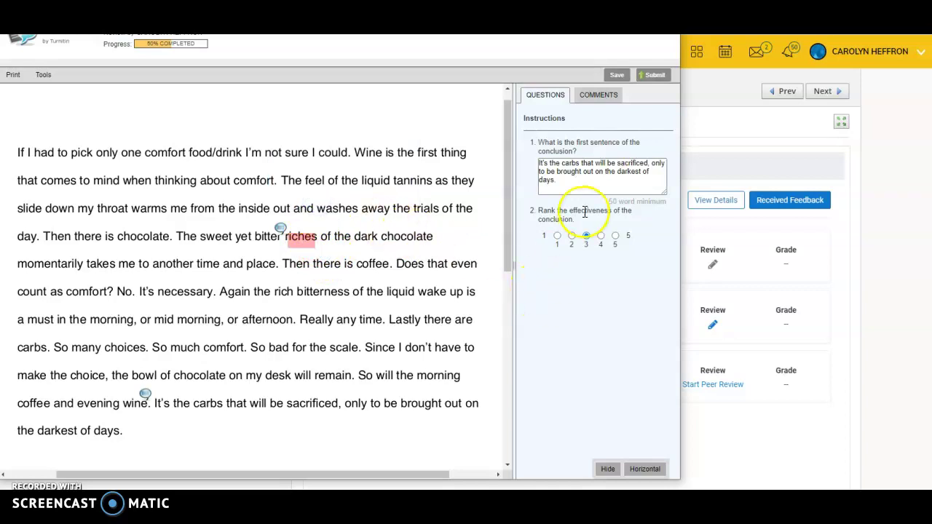
# Locate both saved comments in the paper from the comment list.
pyautogui.click(595, 102)
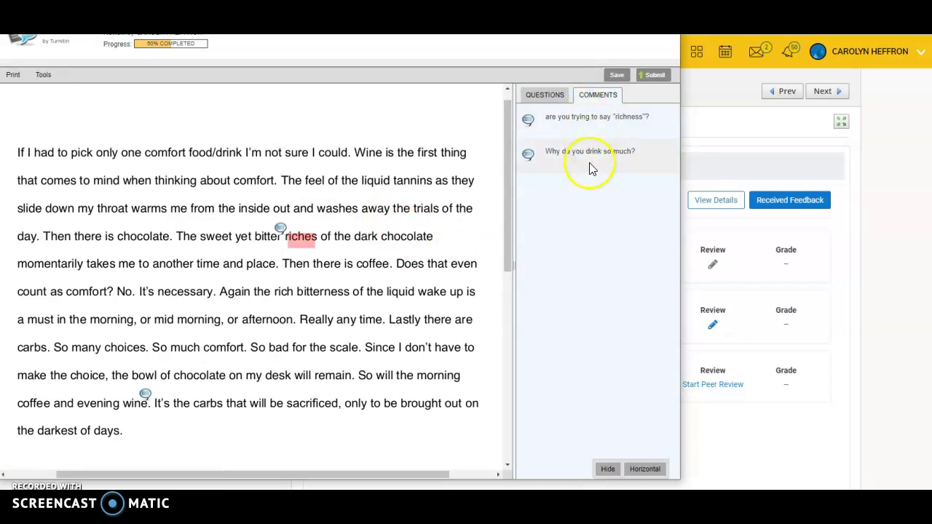
pyautogui.click(586, 124)
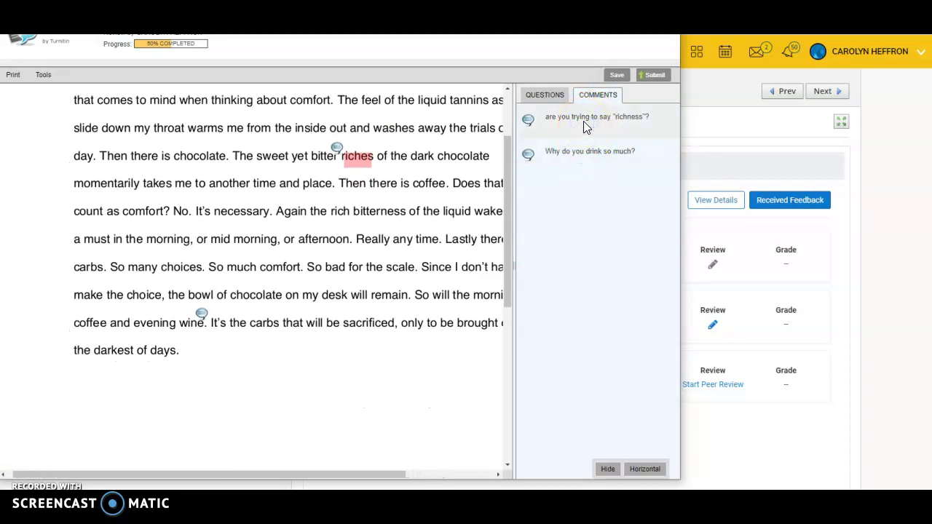
pyautogui.click(344, 134)
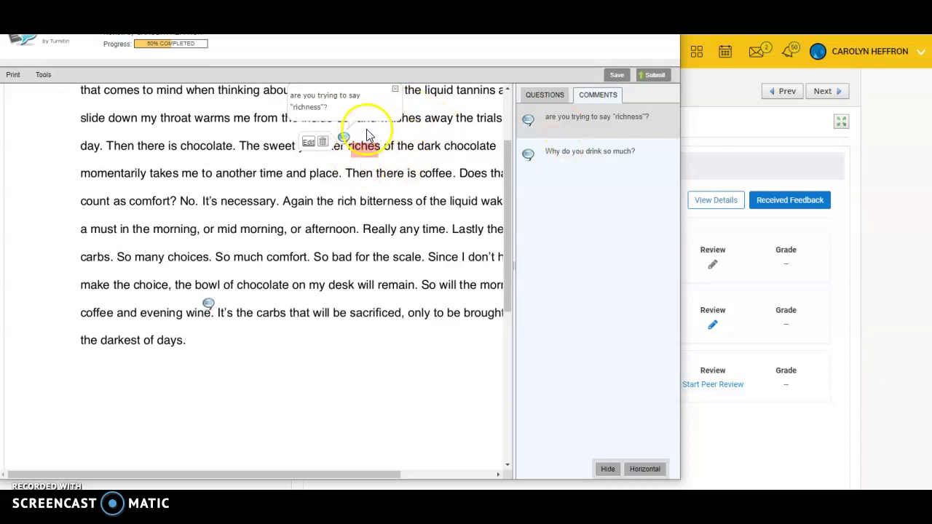
pyautogui.click(591, 158)
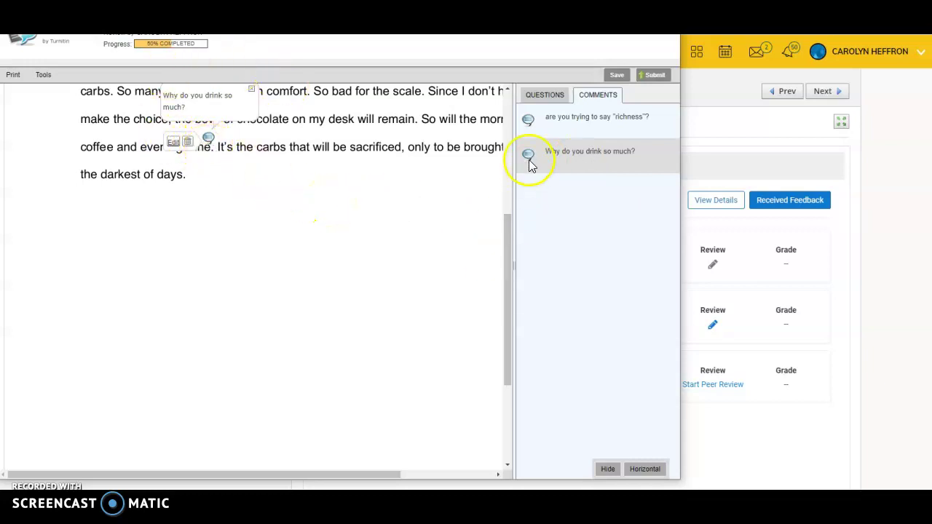
# Go back to the review questions and try to submit the review, cancelling the submission.
pyautogui.click(552, 96)
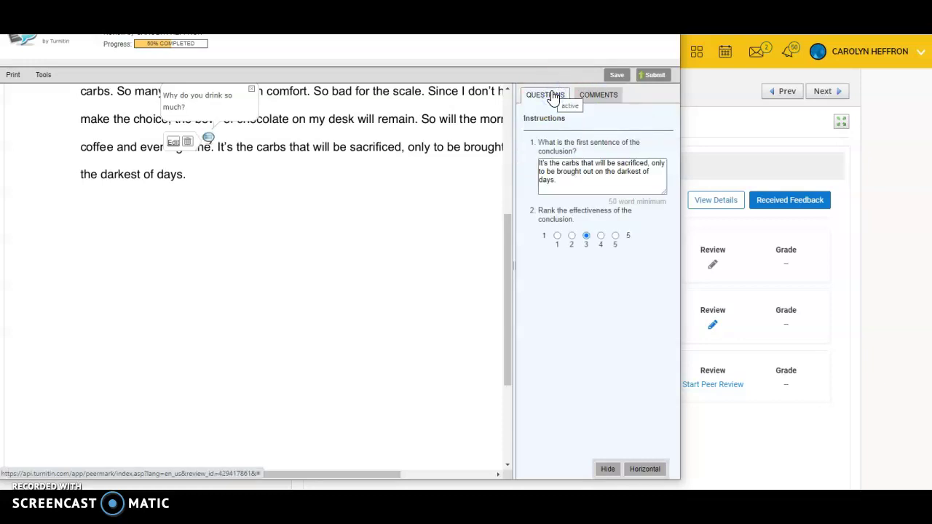
pyautogui.click(651, 79)
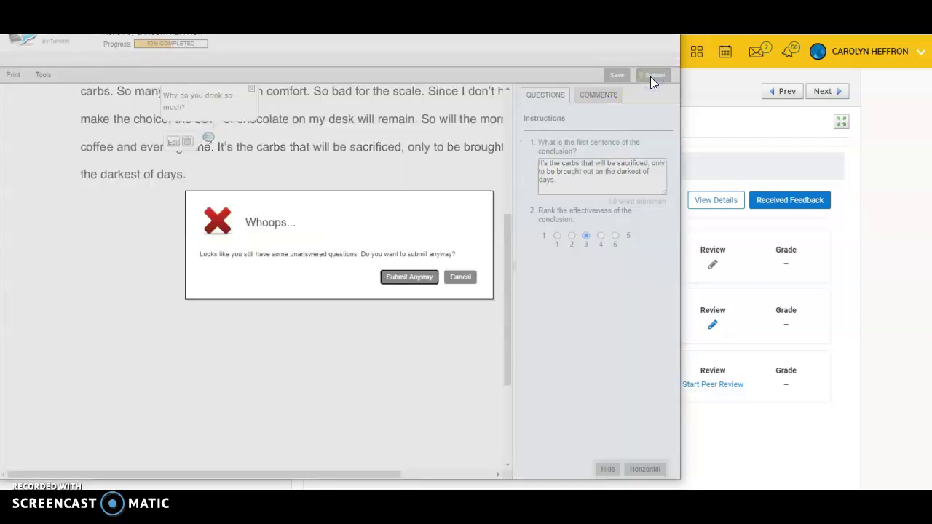
pyautogui.click(460, 279)
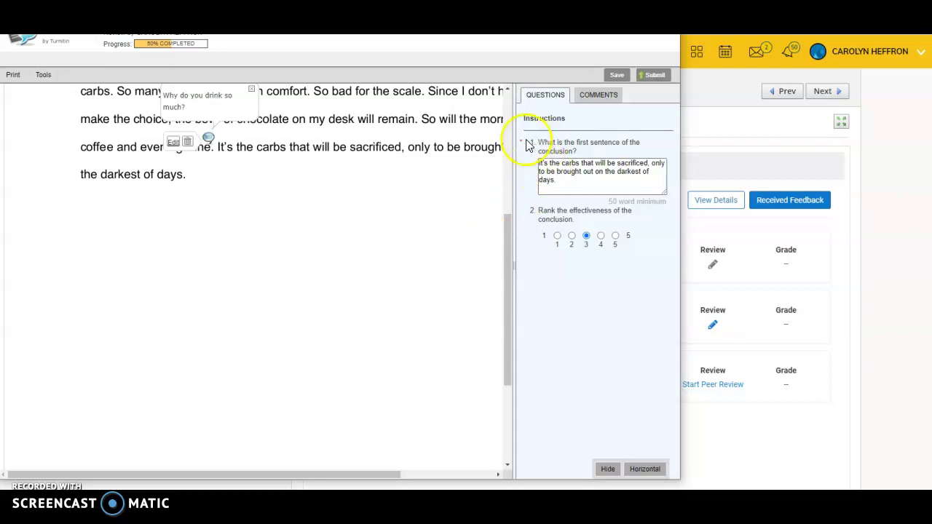
# Lengthen the first answer toward the 50-word minimum by copying its text and pasting it in twice more.
pyautogui.click(577, 178)
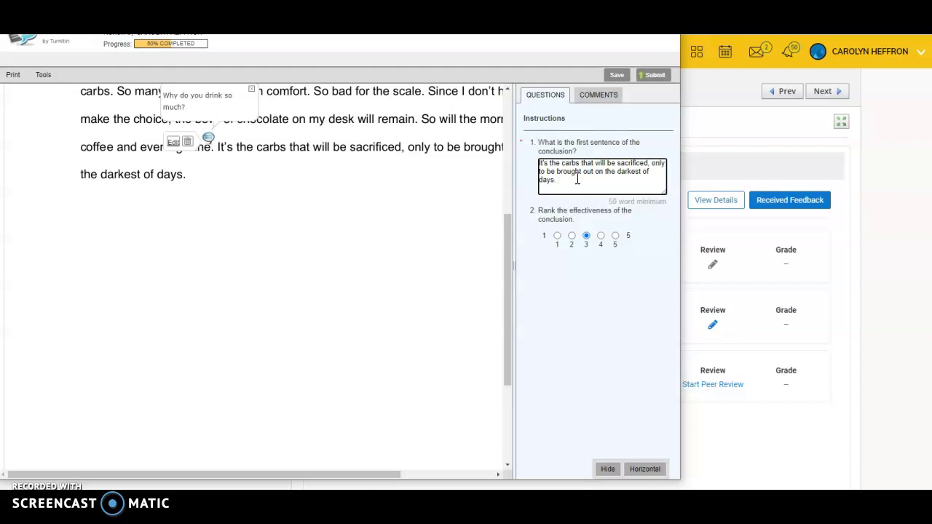
pyautogui.moveTo(558, 181); pyautogui.dragTo(540, 162)
pyautogui.hotkey('ctrl', 'c')
pyautogui.click(558, 180)
pyautogui.hotkey('ctrl', 'v')
pyautogui.moveTo(663, 172); pyautogui.dragTo(664, 187)
pyautogui.click(613, 182)
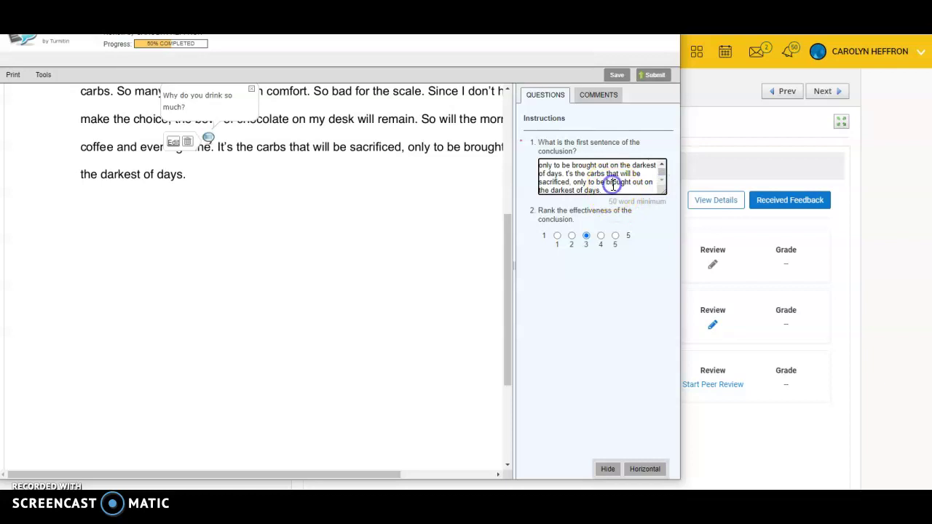
pyautogui.hotkey('ctrl', 'v')
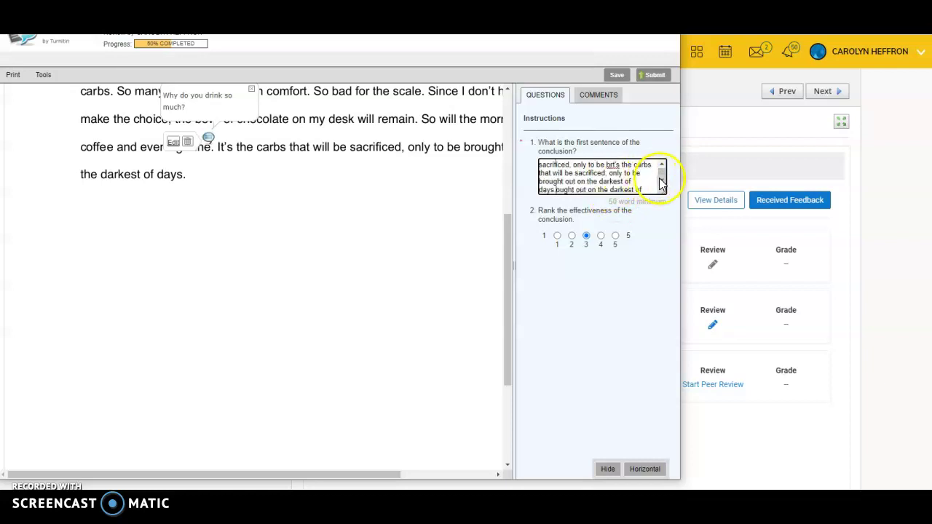
pyautogui.click(662, 158)
pyautogui.click(663, 162)
pyautogui.click(663, 161)
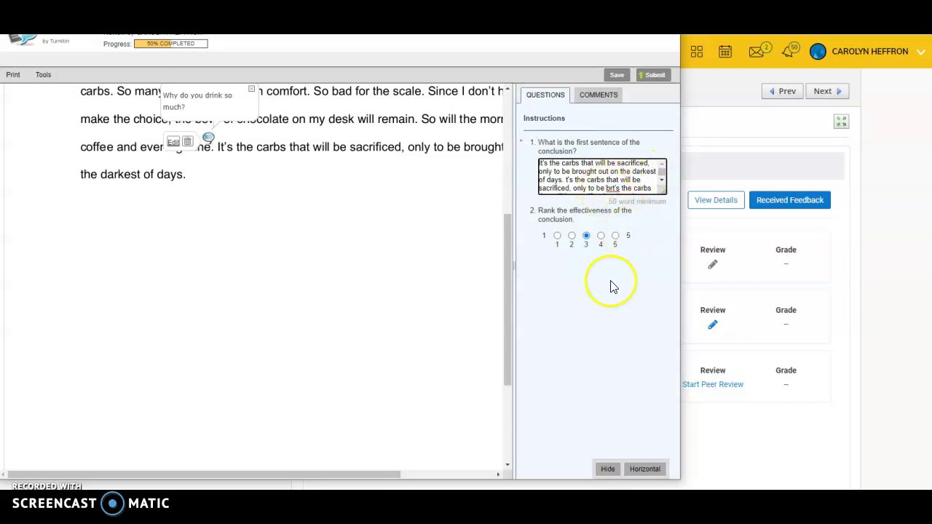
# Submit the self-review of "Choices" and return to the assignment inbox.
pyautogui.click(648, 77)
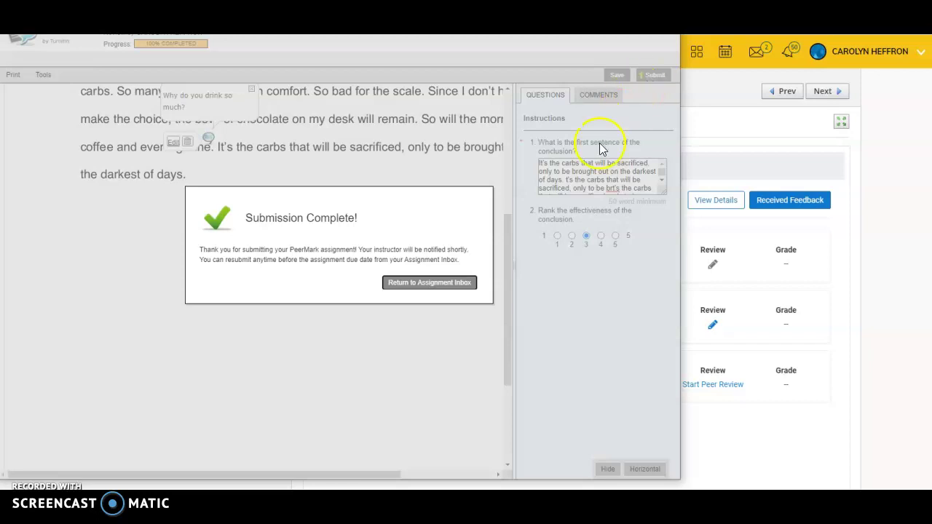
pyautogui.click(442, 284)
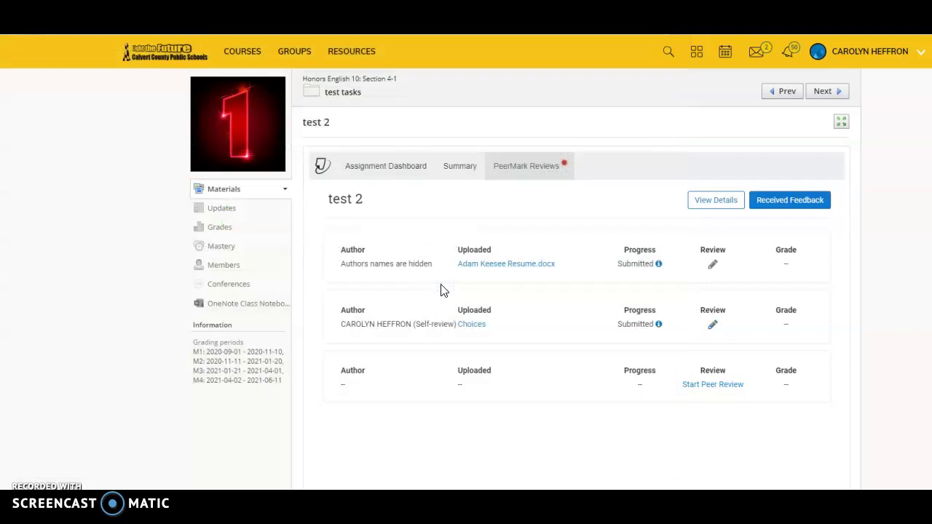
# Revisit the submitted self-review entry and try to start another peer review, closing the Turnitin window.
pyautogui.click(715, 332)
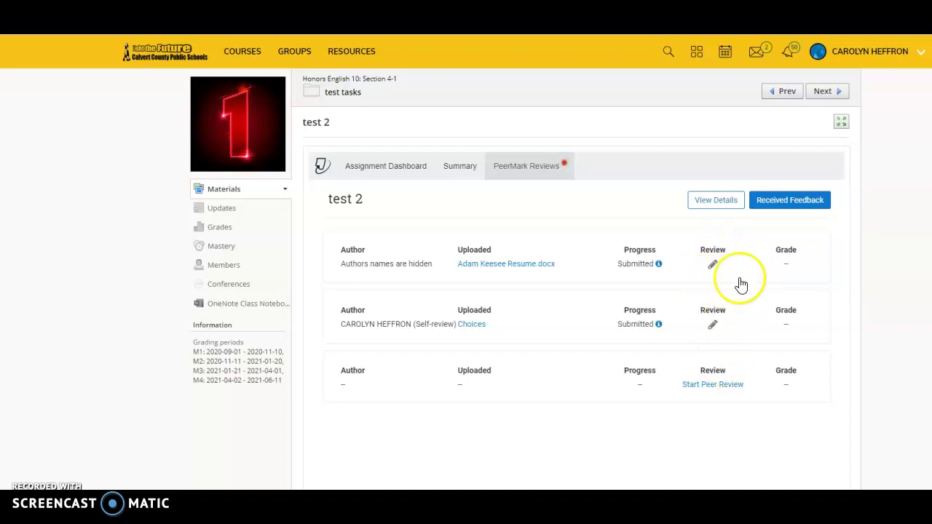
pyautogui.click(715, 387)
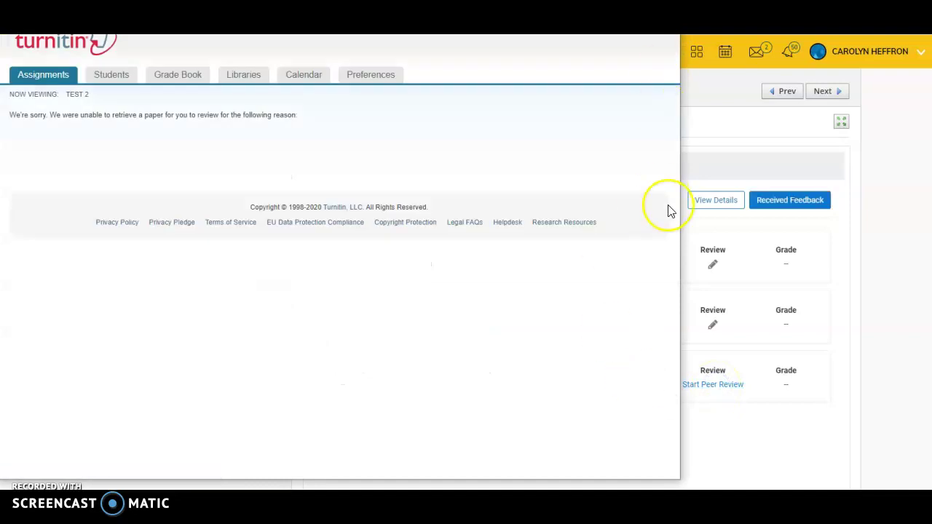
pyautogui.hotkey('ctrl', 'w')
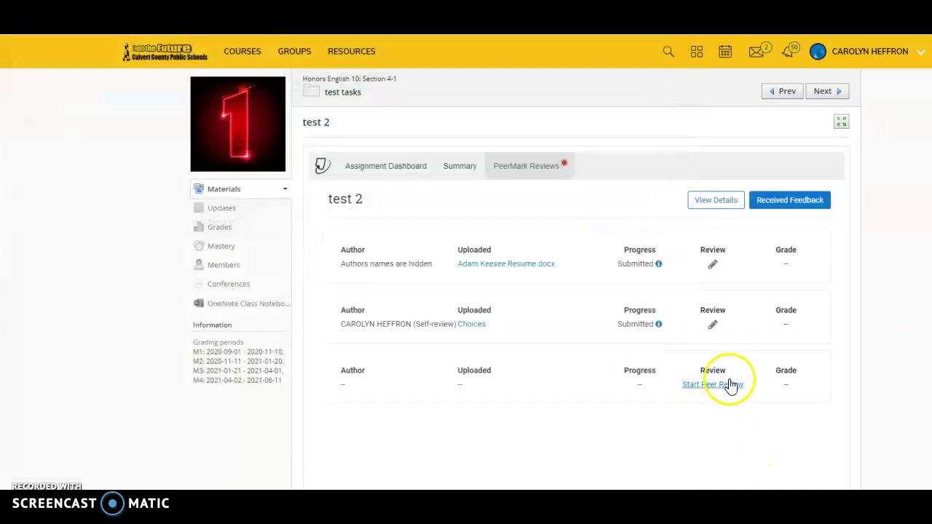
# Open the received feedback for test 2, examine its answers and individual comments, and close the feedback window.
pyautogui.click(795, 204)
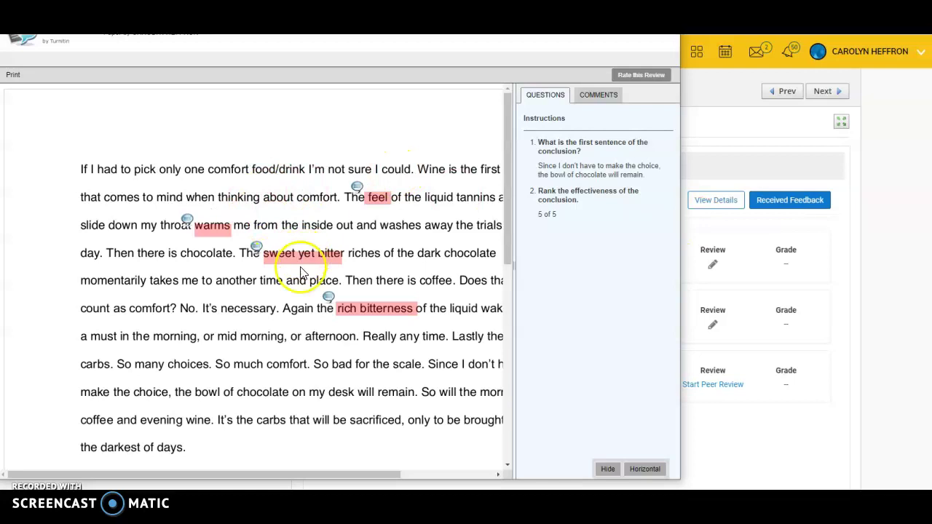
pyautogui.click(603, 102)
pyautogui.click(571, 151)
pyautogui.click(565, 193)
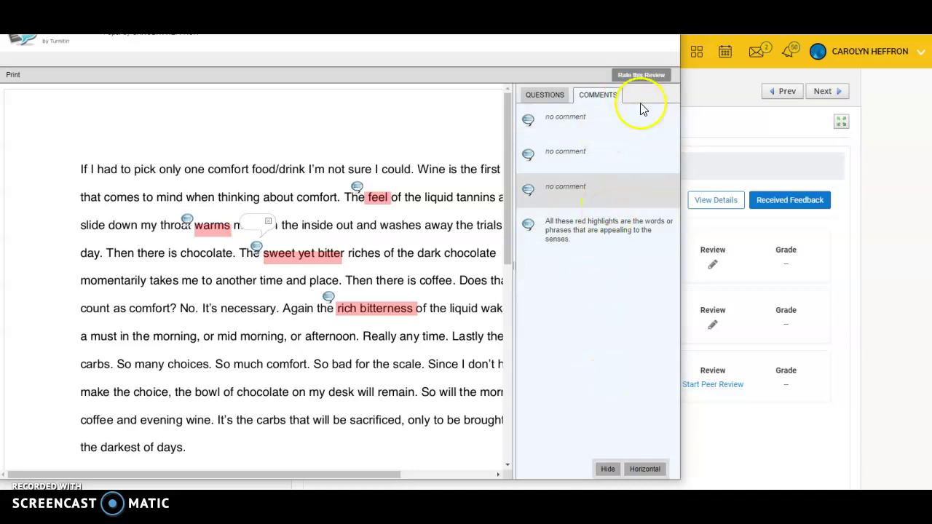
pyautogui.click(665, 35)
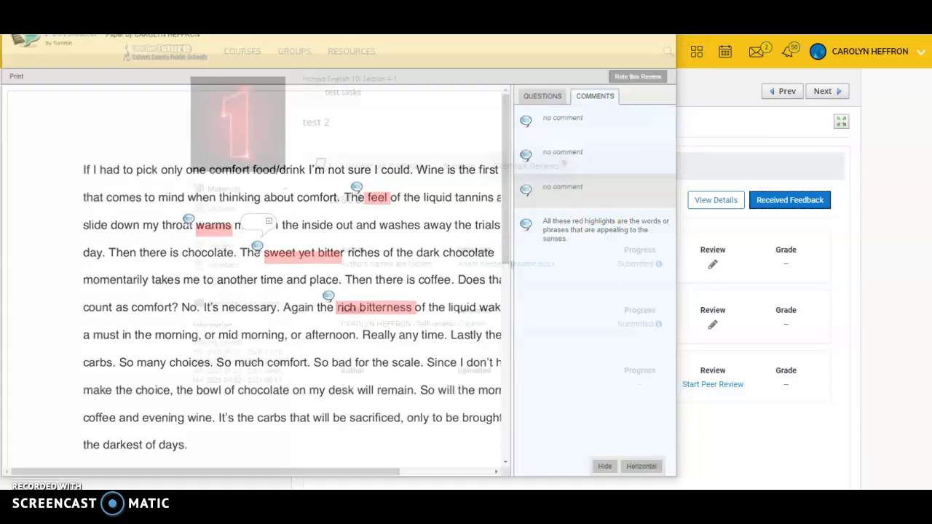